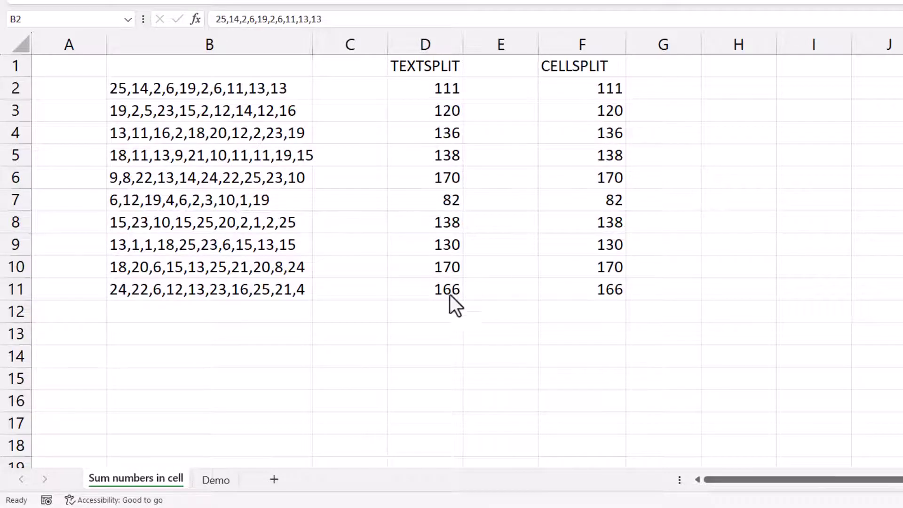
# Switch to the Demo sheet, which holds the comma-separated number strings in B2:B11
pyautogui.click(220, 482)
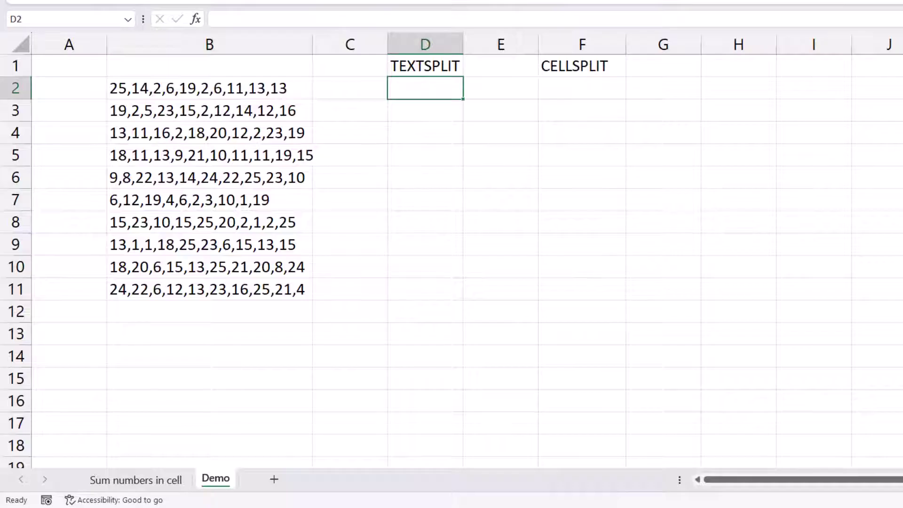
# Enter =TEXTSPLIT(B2,",") in D2 so B2's numbers spill across row 2
pyautogui.write('=tex')
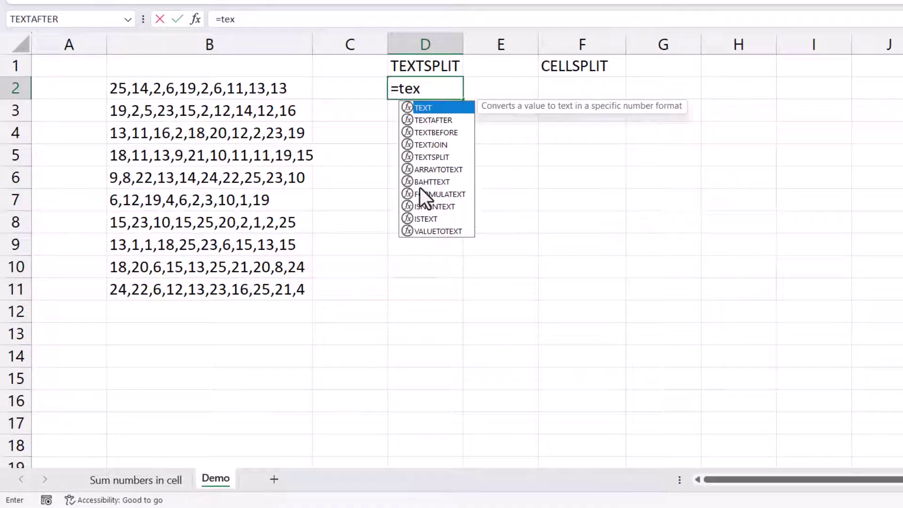
pyautogui.doubleClick(430, 157)
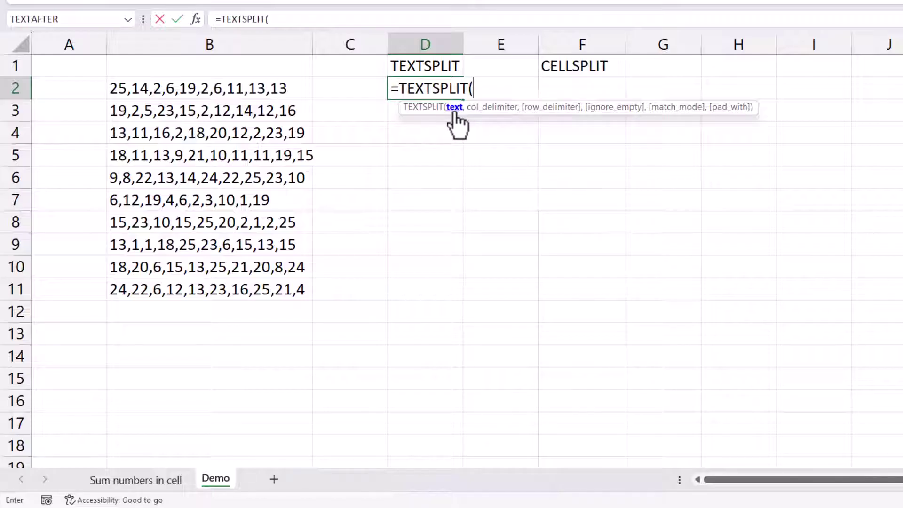
pyautogui.click(251, 87)
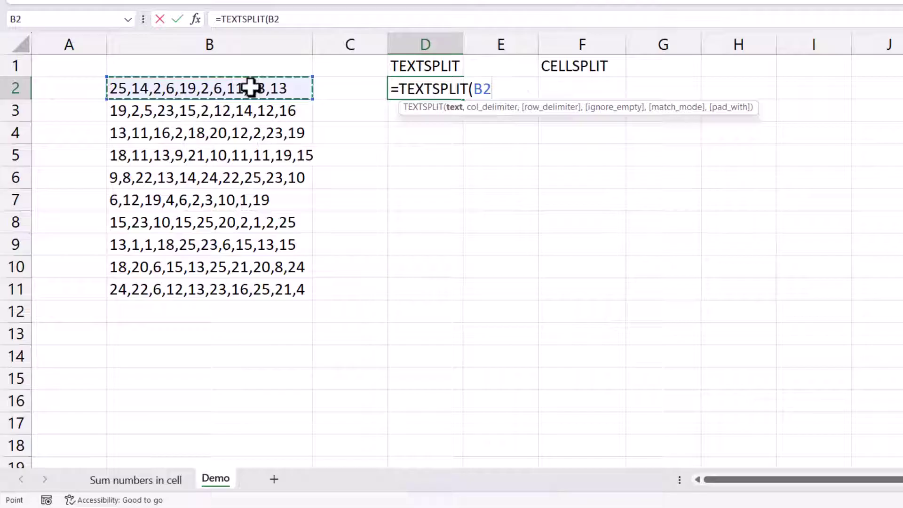
pyautogui.write(',')
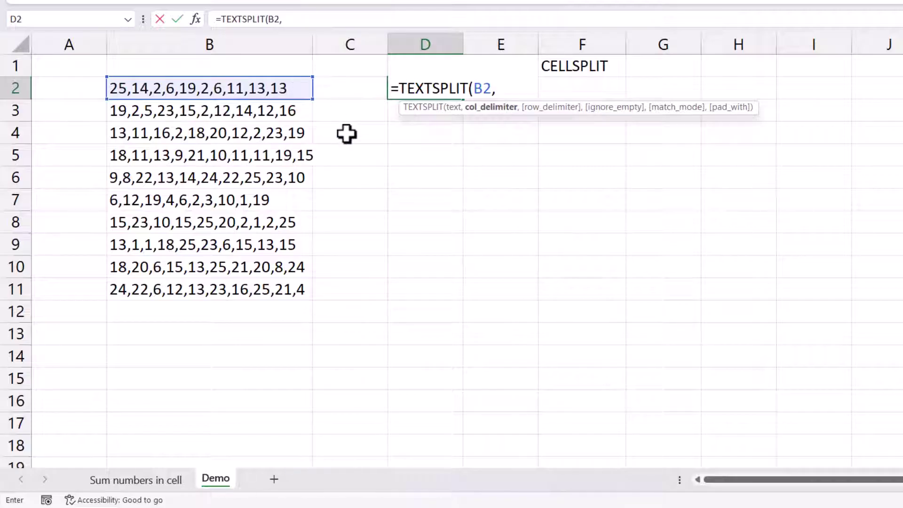
pyautogui.write('","')
pyautogui.write(')')
pyautogui.press('Return')
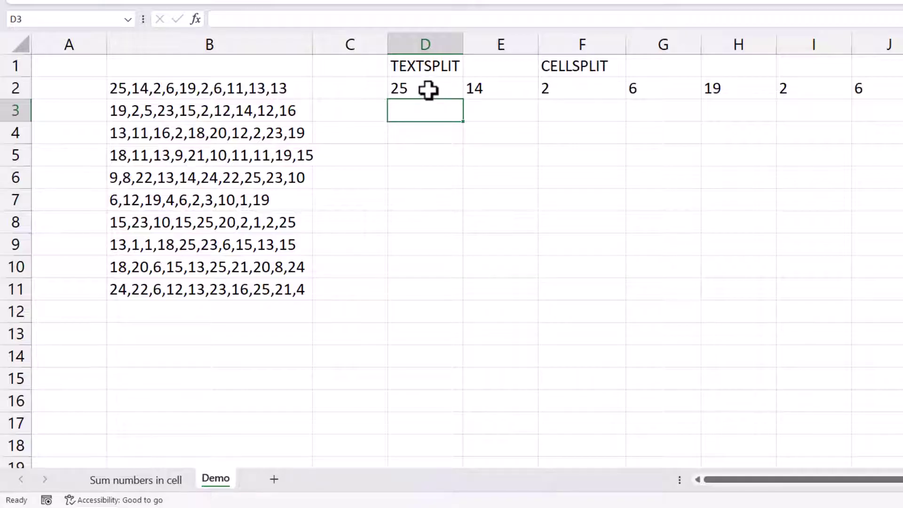
# Try converting D2's split pieces to numbers with -- and then +0, undoing each attempt
pyautogui.click(428, 89)
pyautogui.doubleClick(428, 89)
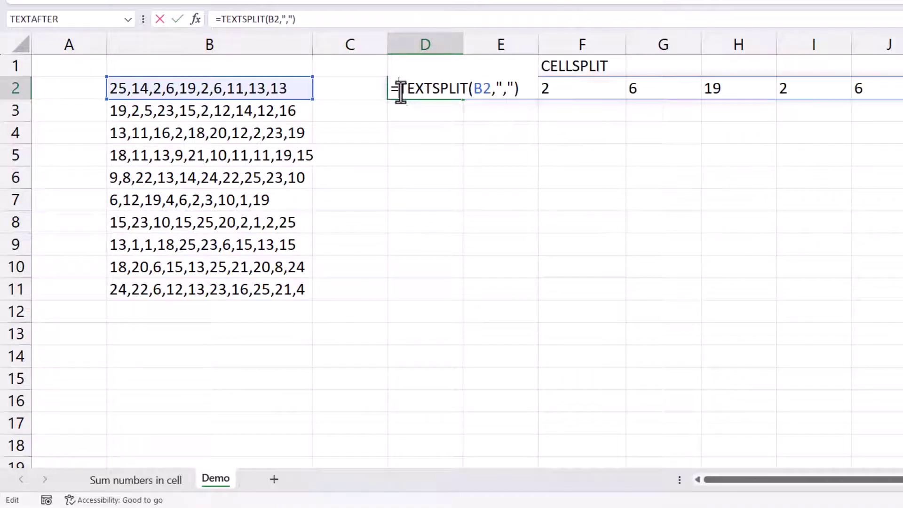
pyautogui.write('--')
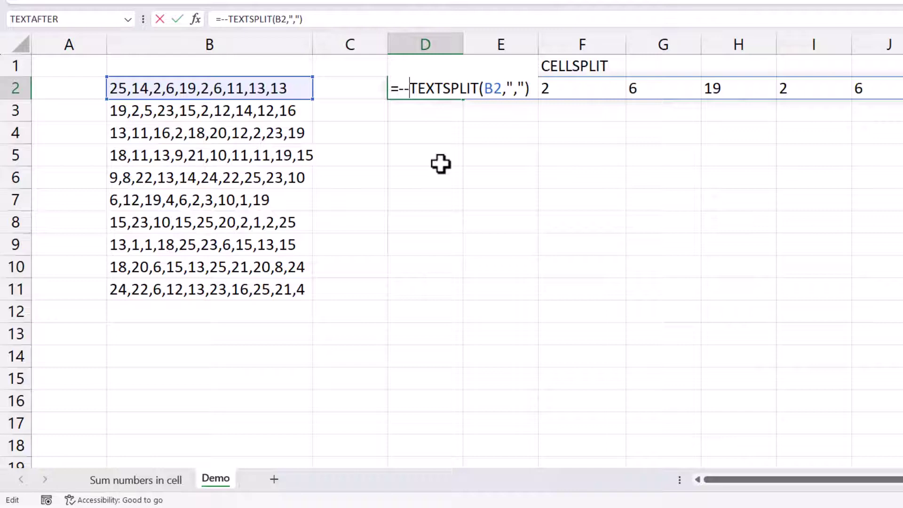
pyautogui.press('Return')
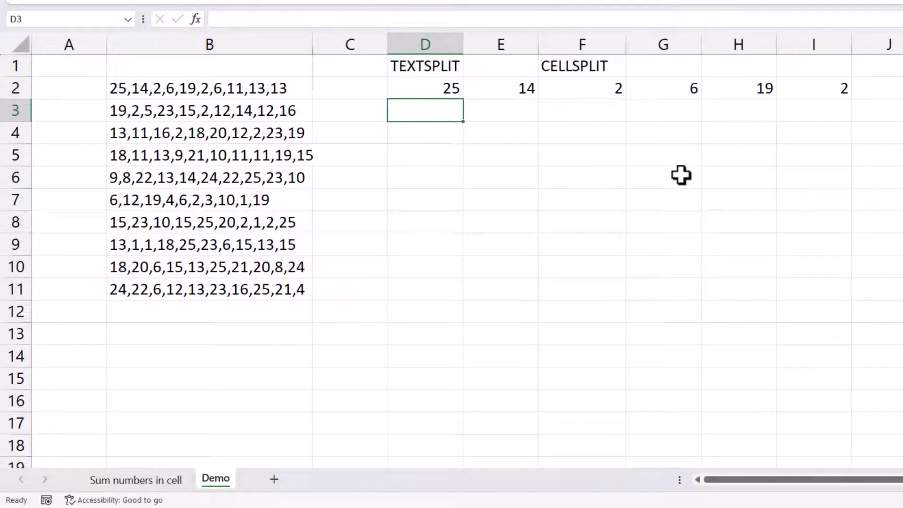
pyautogui.hotkey('ctrl', 'z')
pyautogui.press('F2')
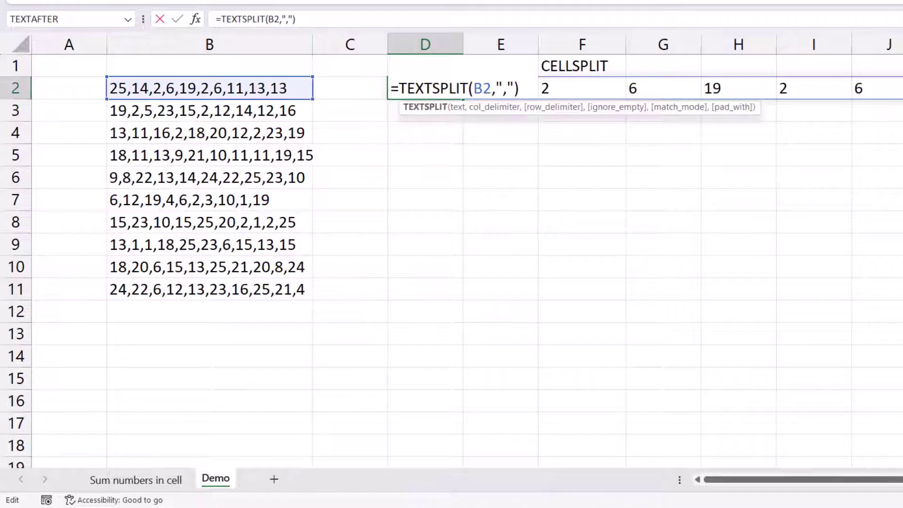
pyautogui.write('+0')
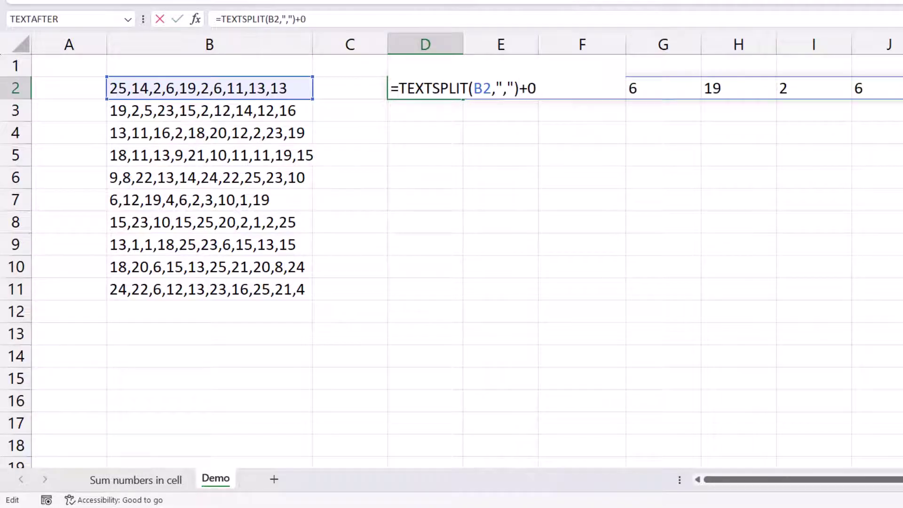
pyautogui.press('Return')
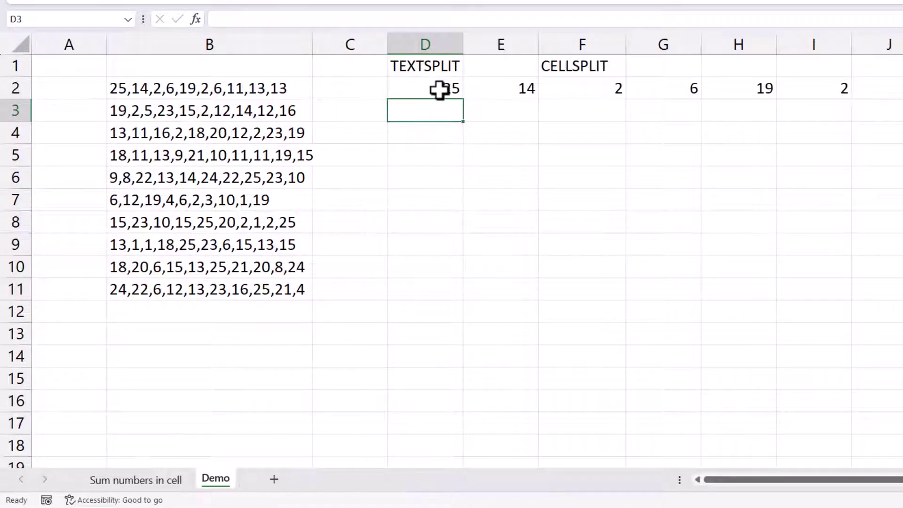
pyautogui.hotkey('ctrl', 'z')
# Wrap D2's formula as =VALUE(TEXTSPLIT(B2,",")) so the spilled pieces become numbers
pyautogui.doubleClick(438, 88)
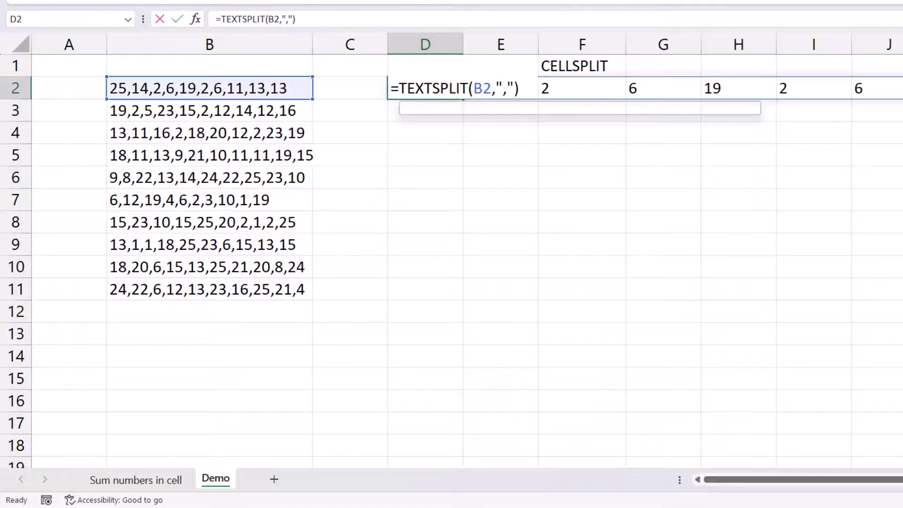
pyautogui.press('Home')
pyautogui.press('Right')
pyautogui.write('VALUE(')
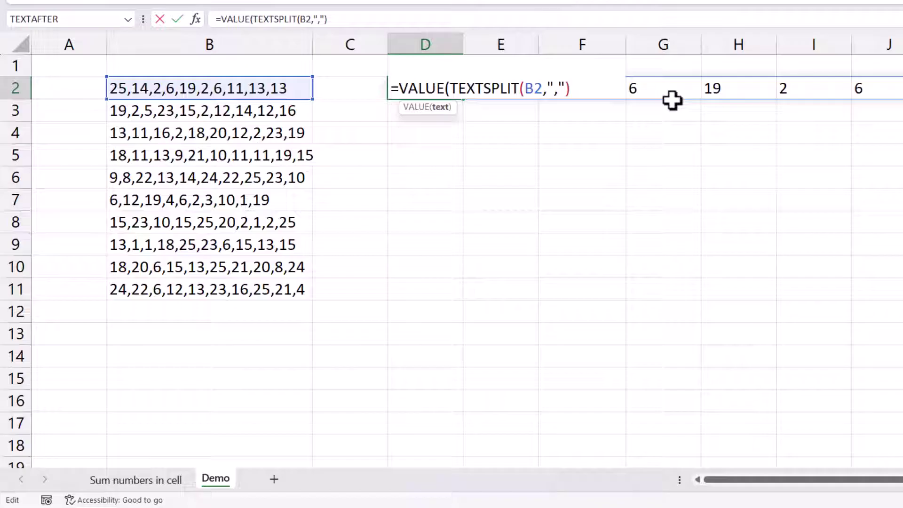
pyautogui.write(')')
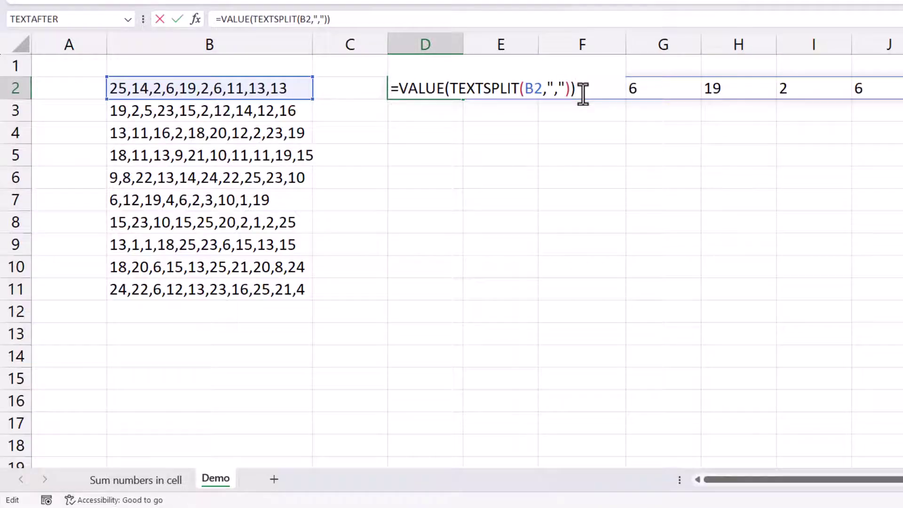
pyautogui.press('Return')
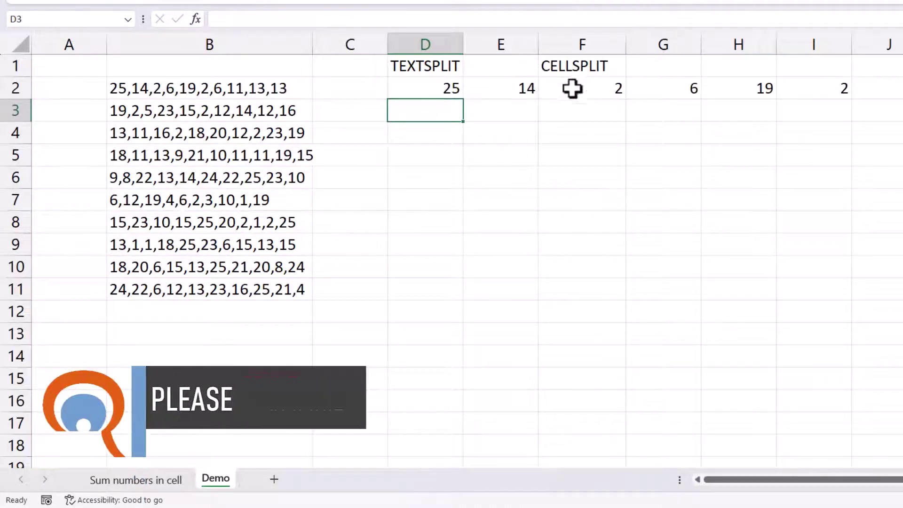
# Wrap D2's formula in SUM to total 111, then fill it down to D11
pyautogui.click(439, 90)
pyautogui.doubleClick(437, 89)
pyautogui.click(398, 89)
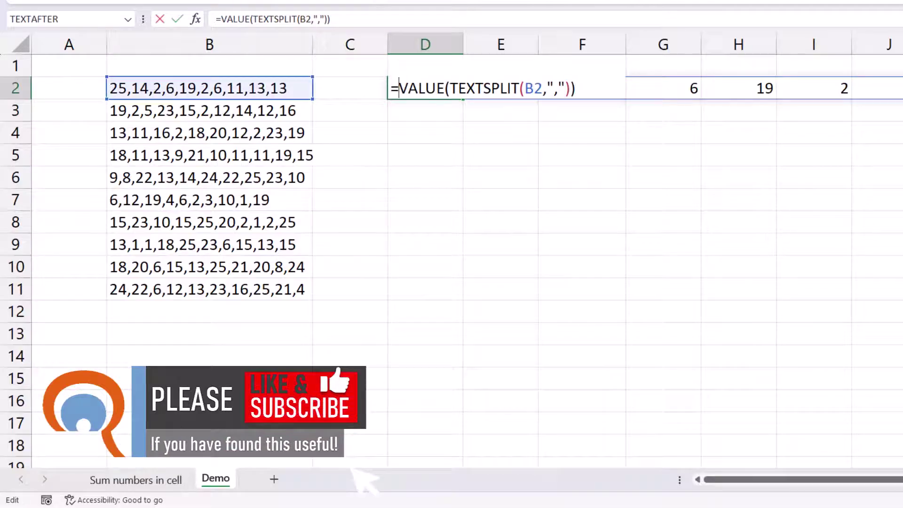
pyautogui.write('SUM(')
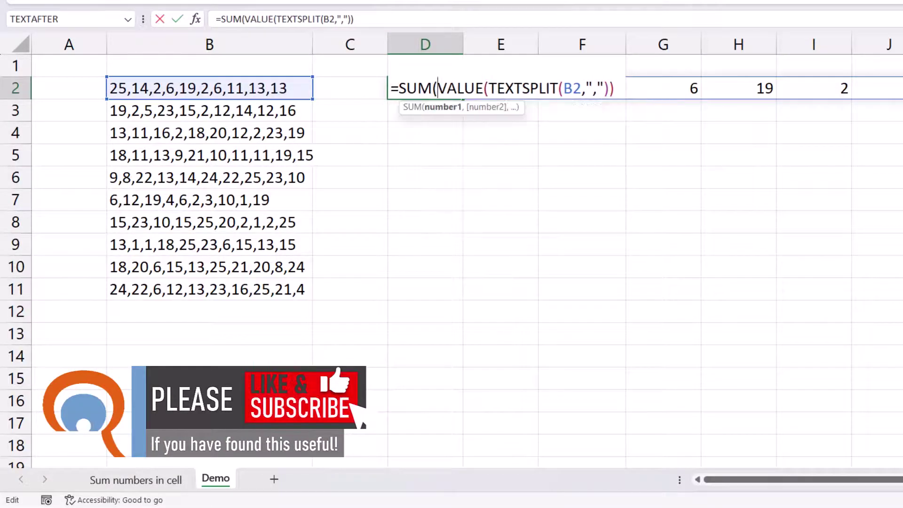
pyautogui.click(619, 90)
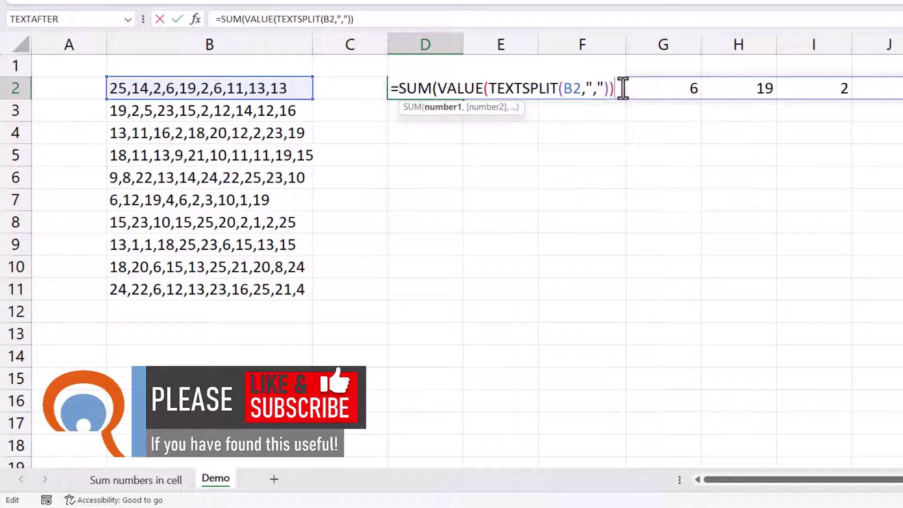
pyautogui.write(')')
pyautogui.press('Return')
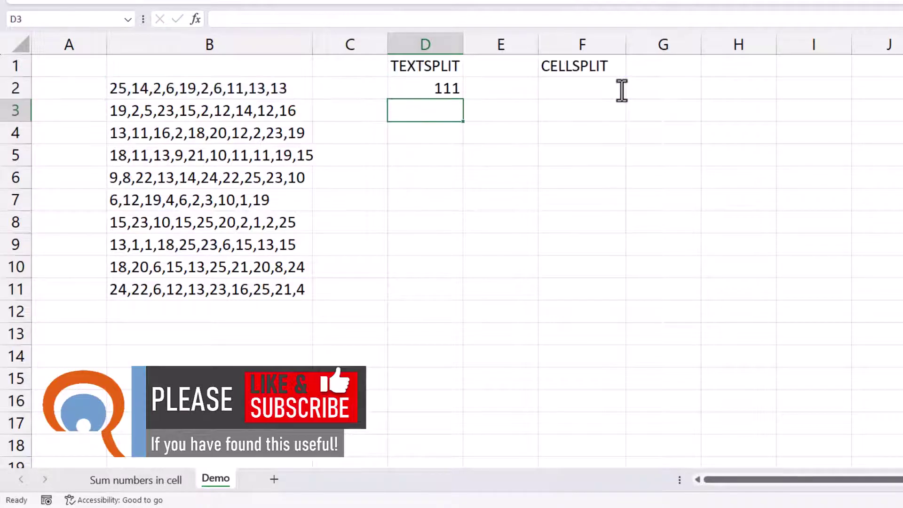
pyautogui.click(442, 92)
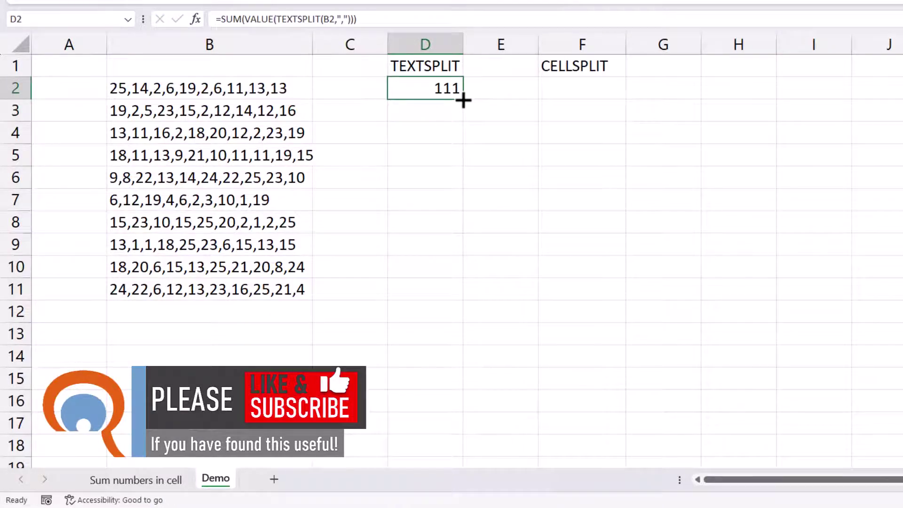
pyautogui.moveTo(463, 99); pyautogui.dragTo(484, 300)
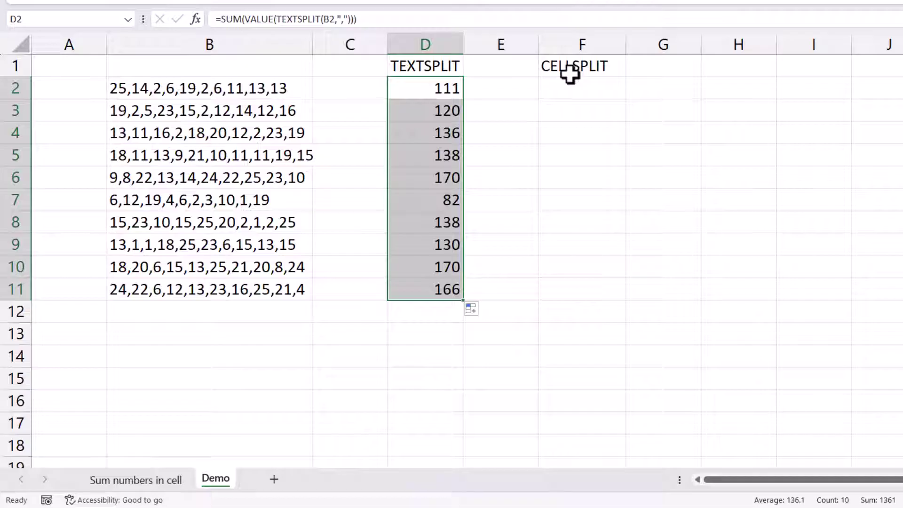
# Open the VBA editor with Alt+F11 and show the Project Explorer beside the CELLSPLIT code
pyautogui.hotkey('alt', 'F11')
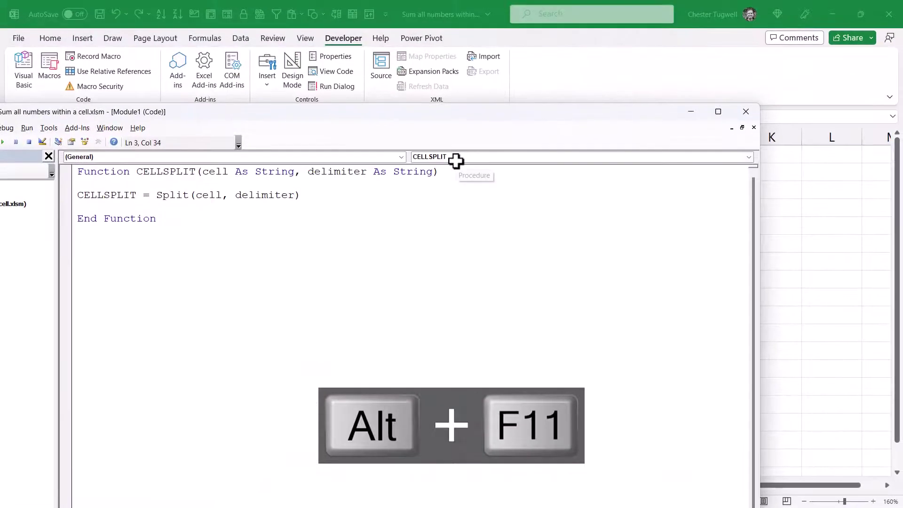
pyautogui.moveTo(374, 112); pyautogui.dragTo(575, 32)
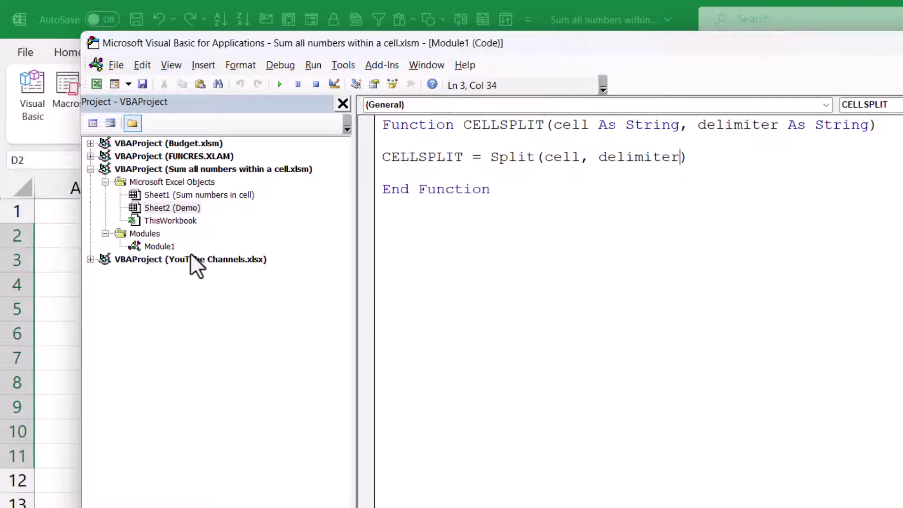
pyautogui.click(171, 65)
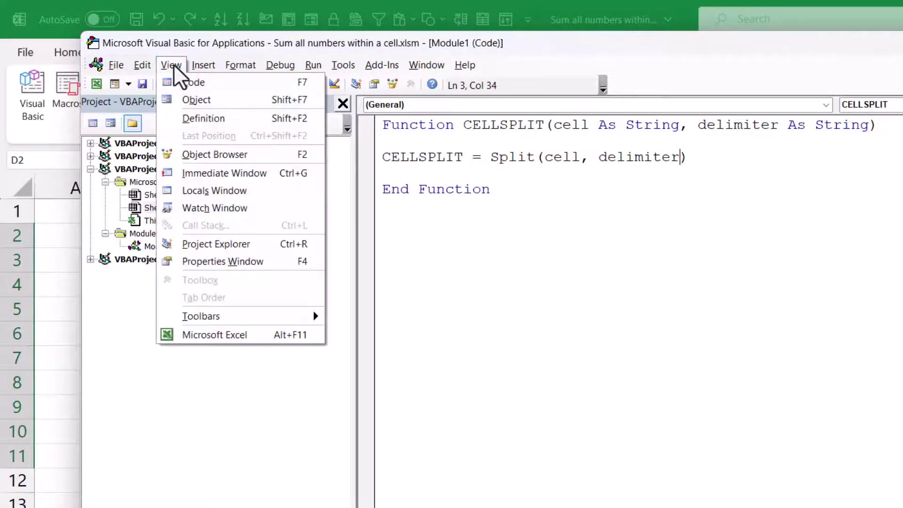
pyautogui.click(98, 335)
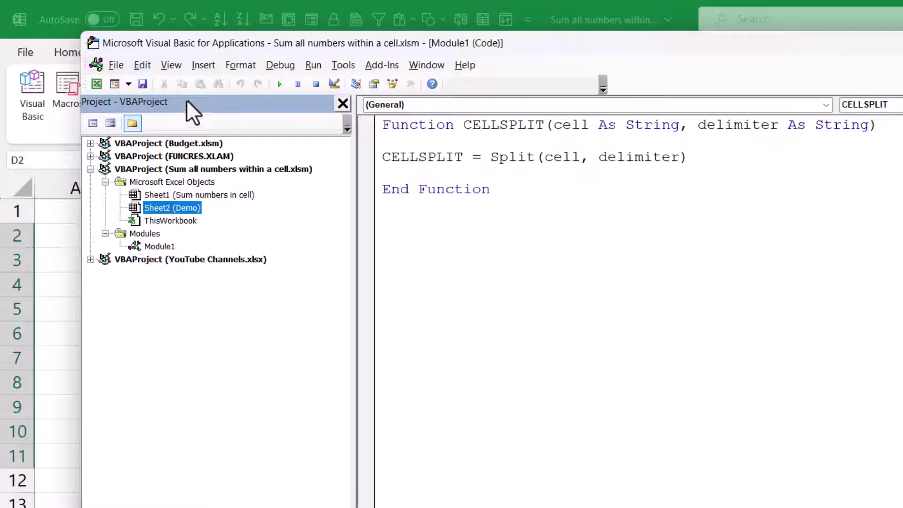
# Insert a new Module2, then reopen Module1 and select Split in the CELLSPLIT function
pyautogui.click(199, 63)
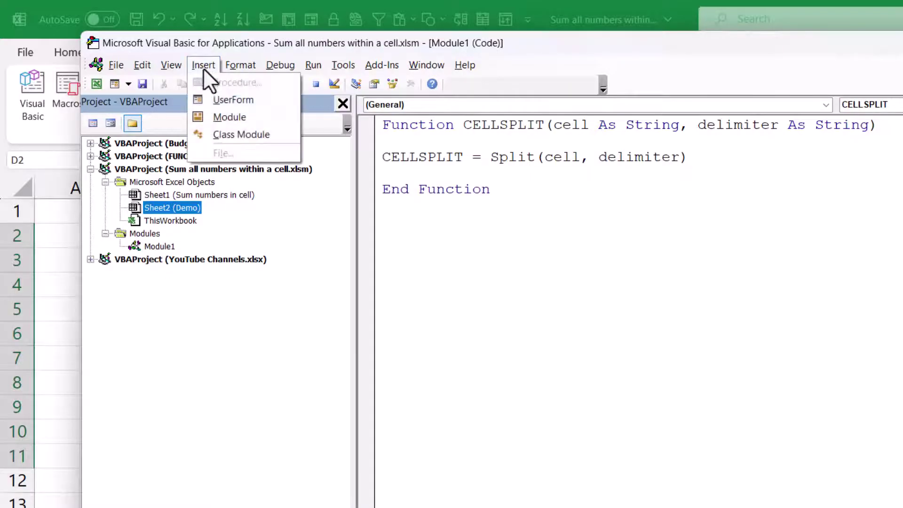
pyautogui.click(223, 121)
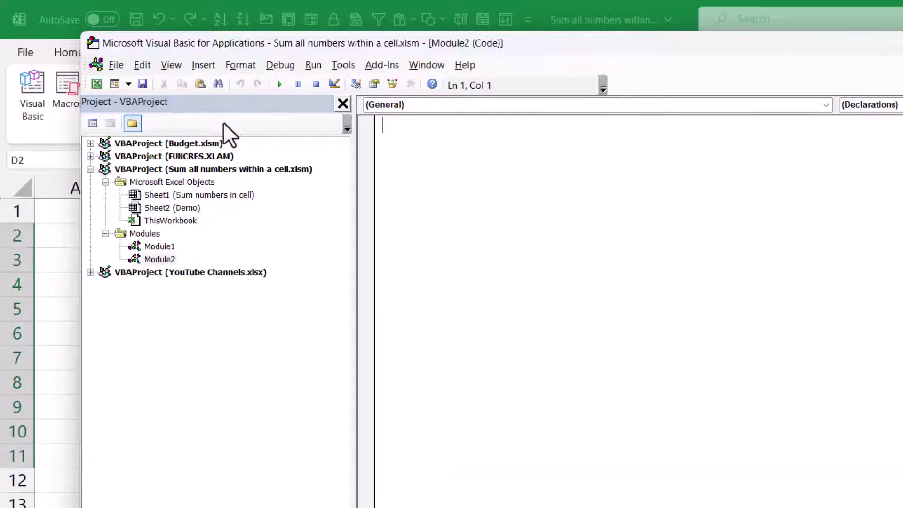
pyautogui.doubleClick(159, 247)
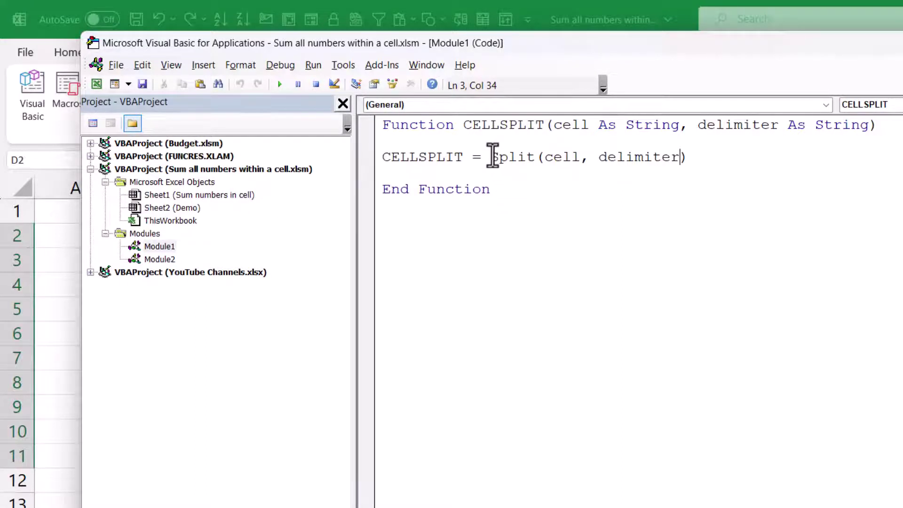
pyautogui.moveTo(491, 157); pyautogui.dragTo(535, 159)
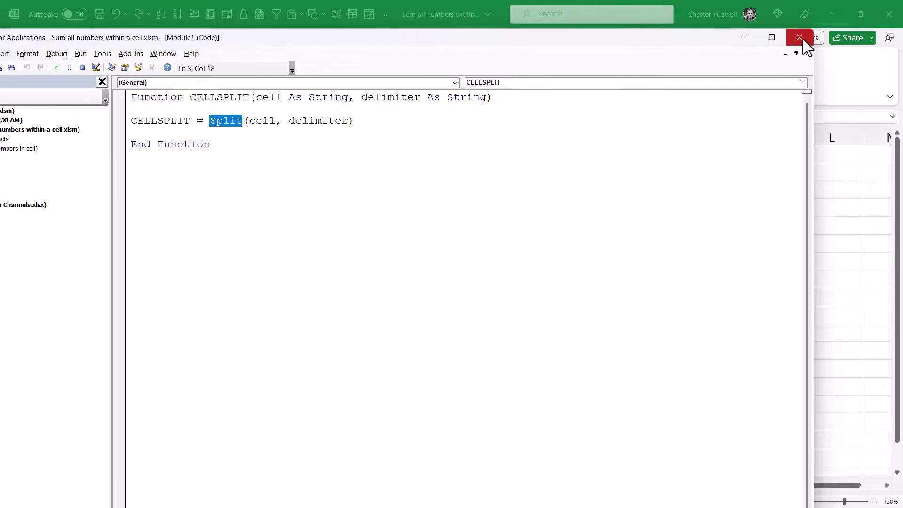
# Close the VBA editor and enter =CELLSPLIT(B2,",") in F2
pyautogui.click(875, 31)
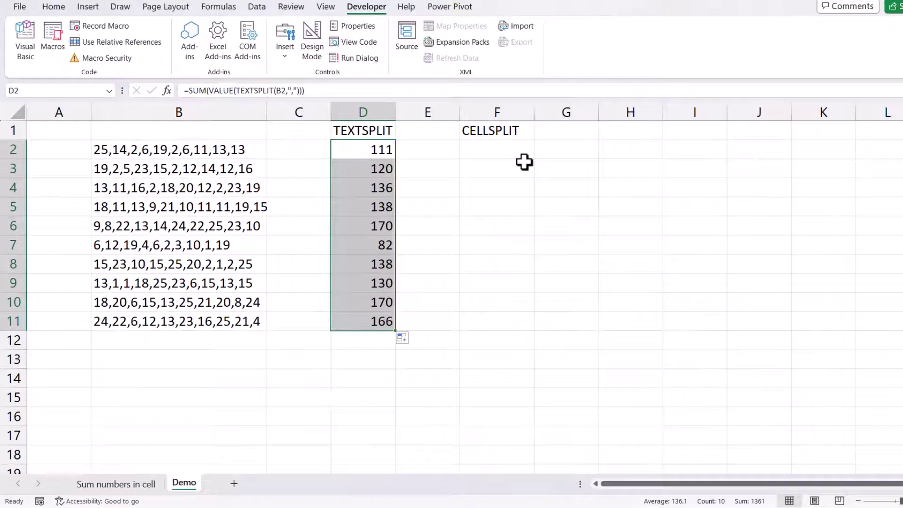
pyautogui.click(492, 151)
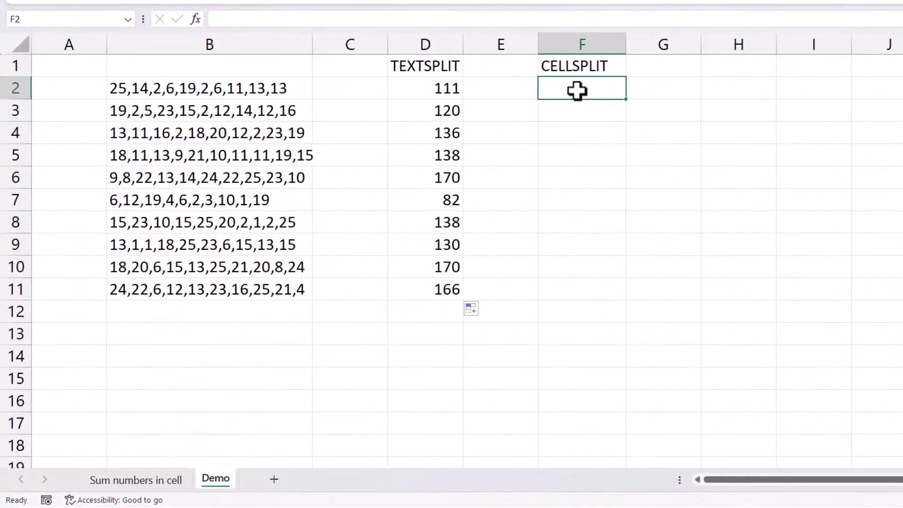
pyautogui.write('=c')
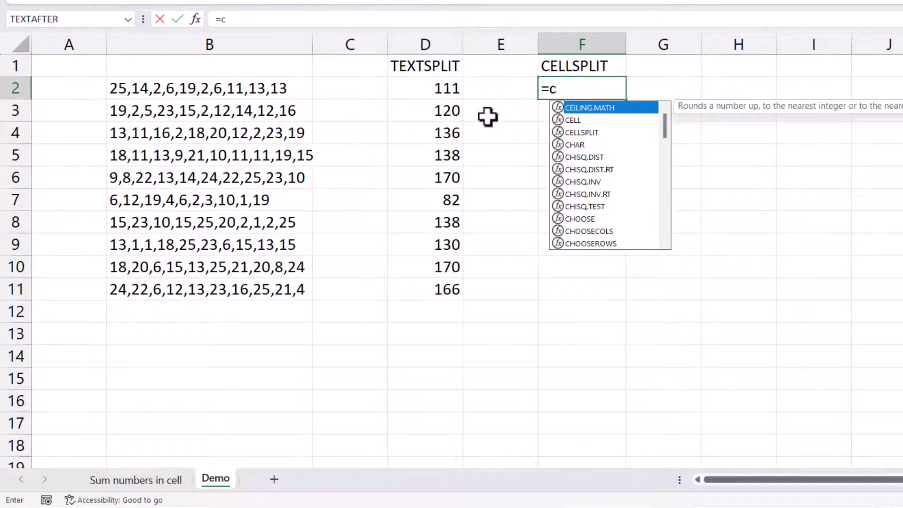
pyautogui.doubleClick(577, 133)
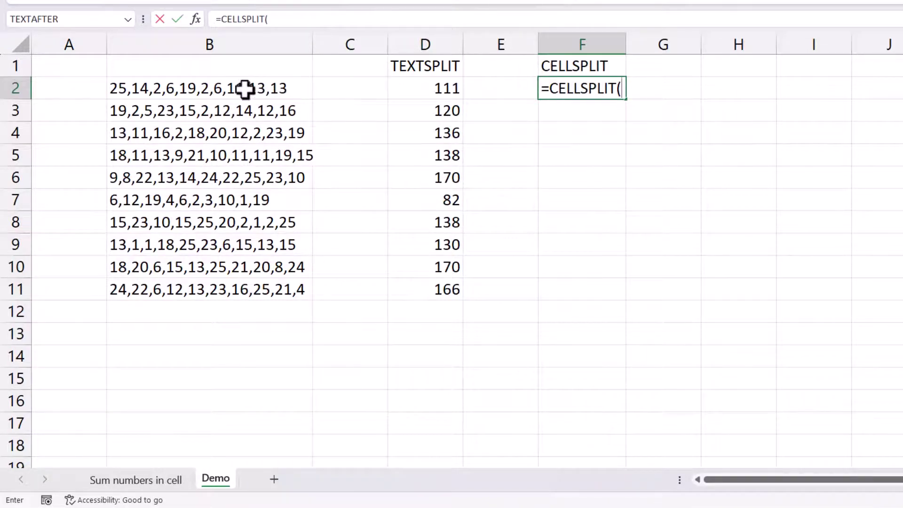
pyautogui.click(219, 88)
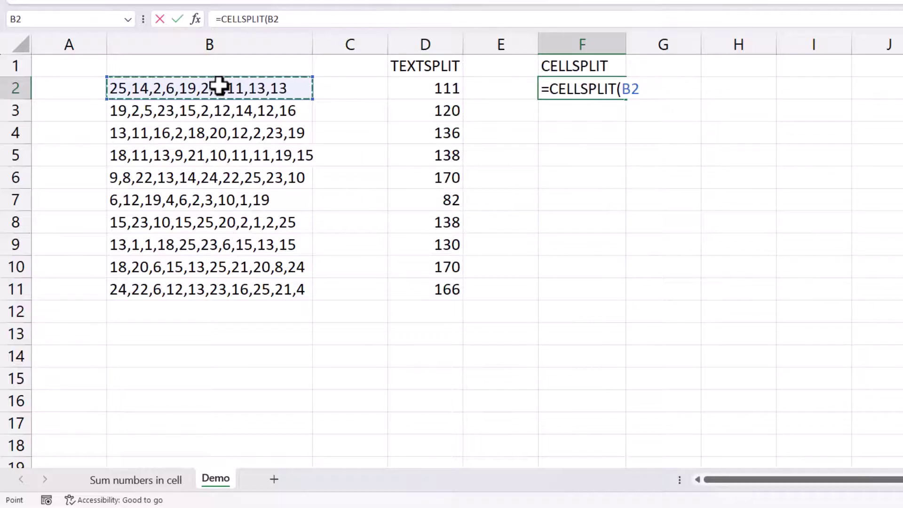
pyautogui.write(',",')
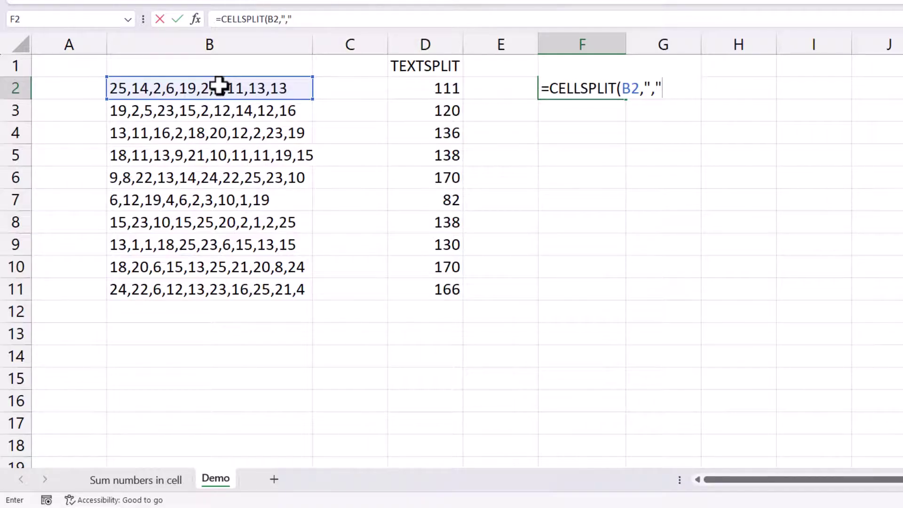
pyautogui.write(')')
pyautogui.press('Return')
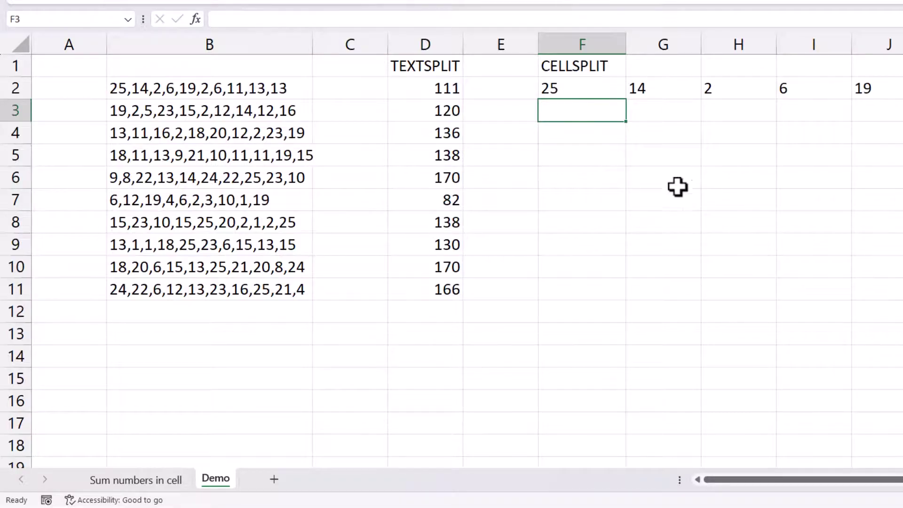
# Change F2 to =SUM(CELLSPLIT(B2,",")+0) and fill it down to F11, giving totals 111 to 166
pyautogui.doubleClick(576, 90)
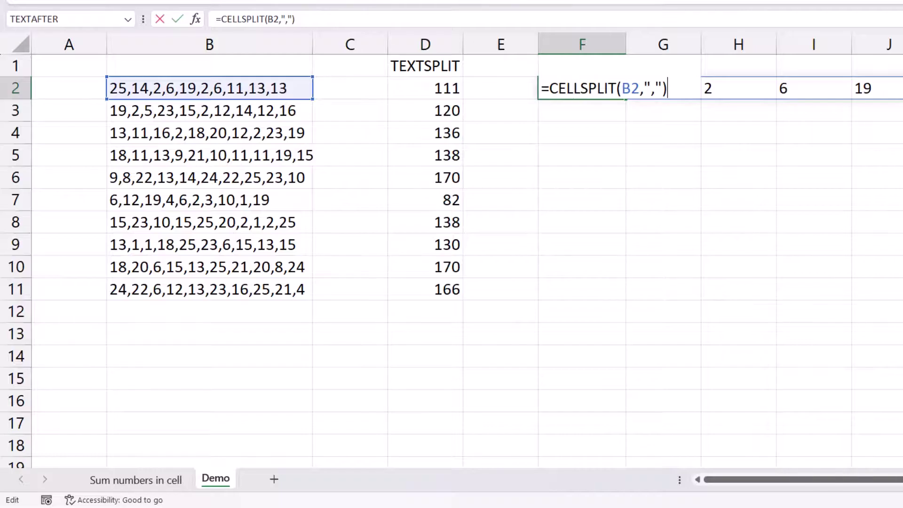
pyautogui.write('+')
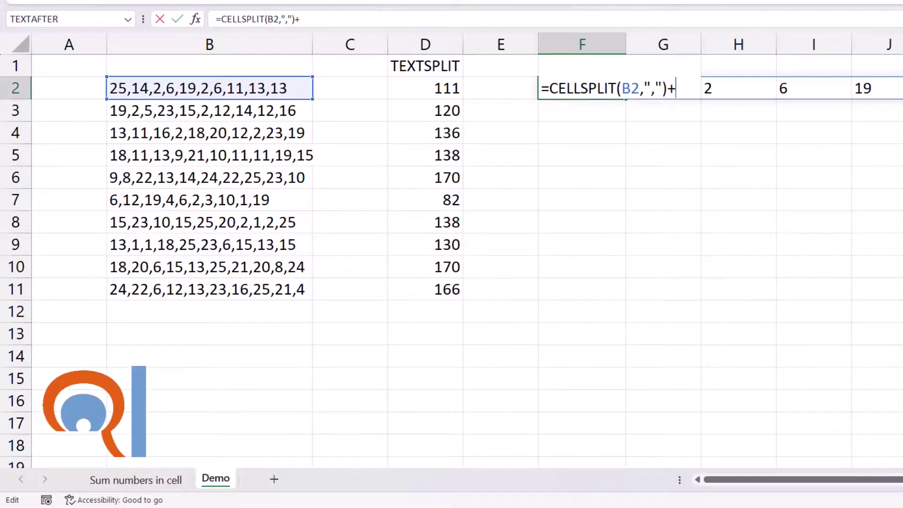
pyautogui.write('0')
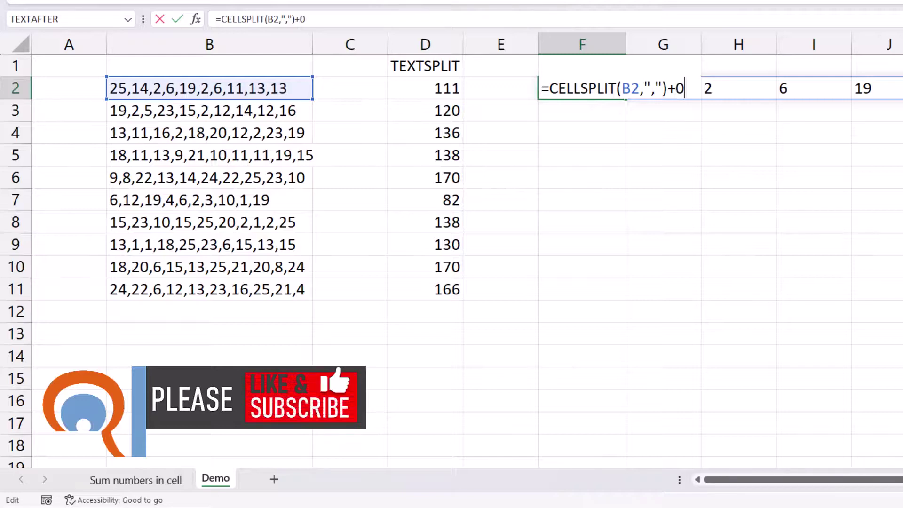
pyautogui.press('Return')
pyautogui.doubleClick(610, 93)
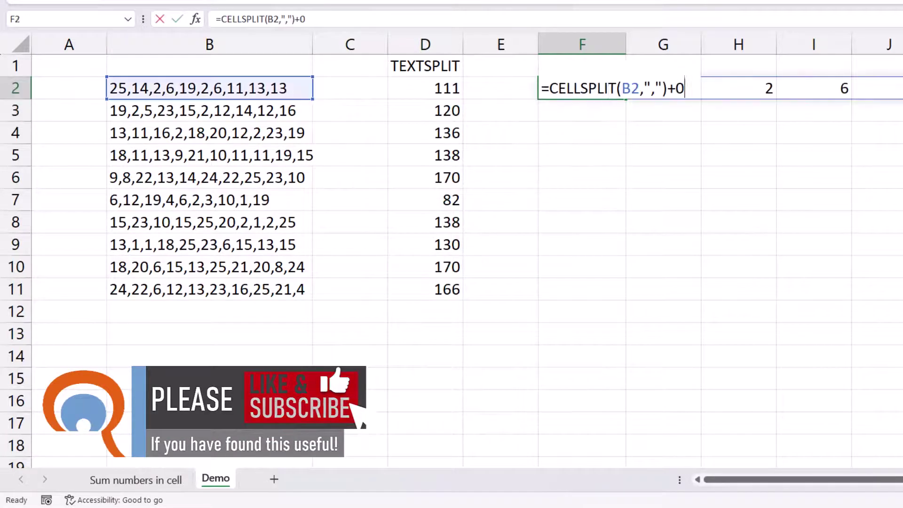
pyautogui.write('SUM')
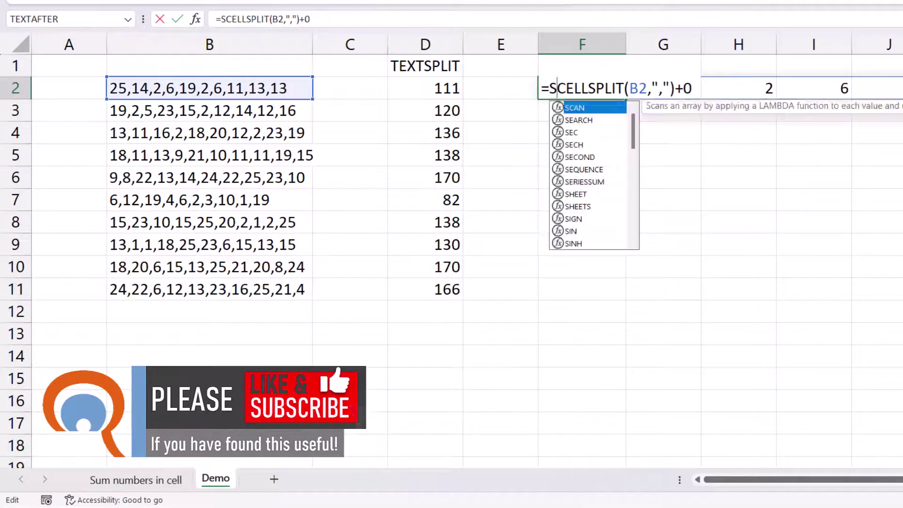
pyautogui.write('(')
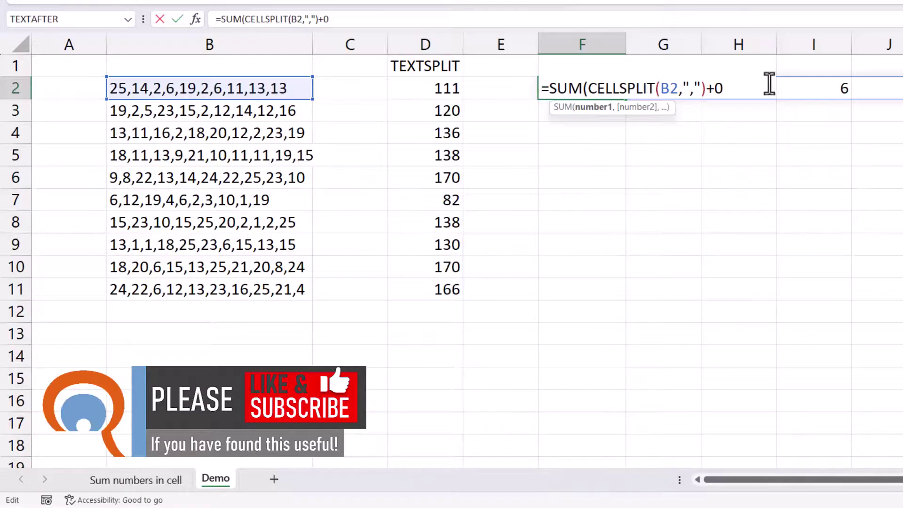
pyautogui.write(')')
pyautogui.press('Return')
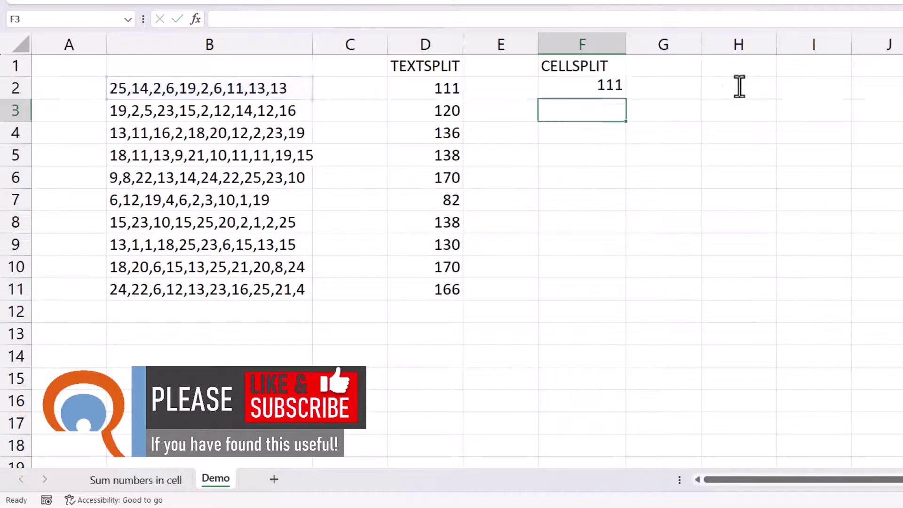
pyautogui.click(586, 87)
pyautogui.moveTo(630, 102); pyautogui.dragTo(626, 300)
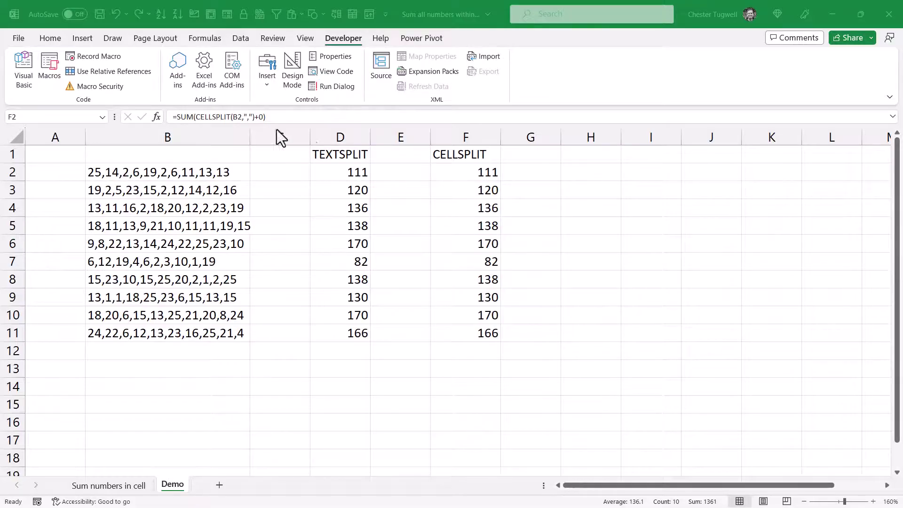
pyautogui.click(15, 40)
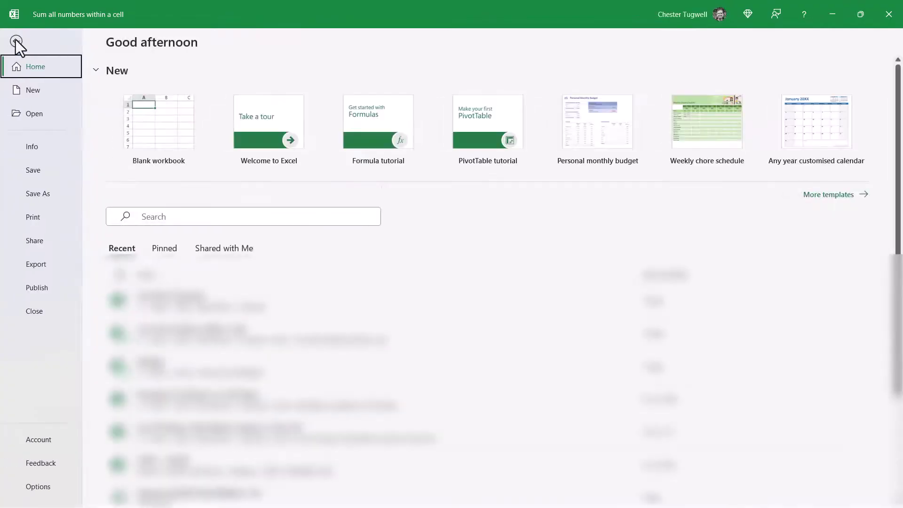
pyautogui.click(33, 194)
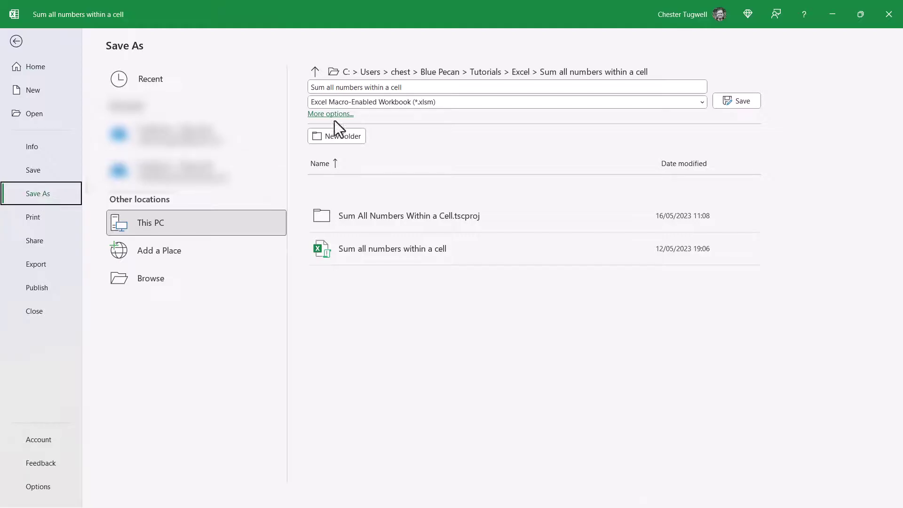
pyautogui.click(702, 102)
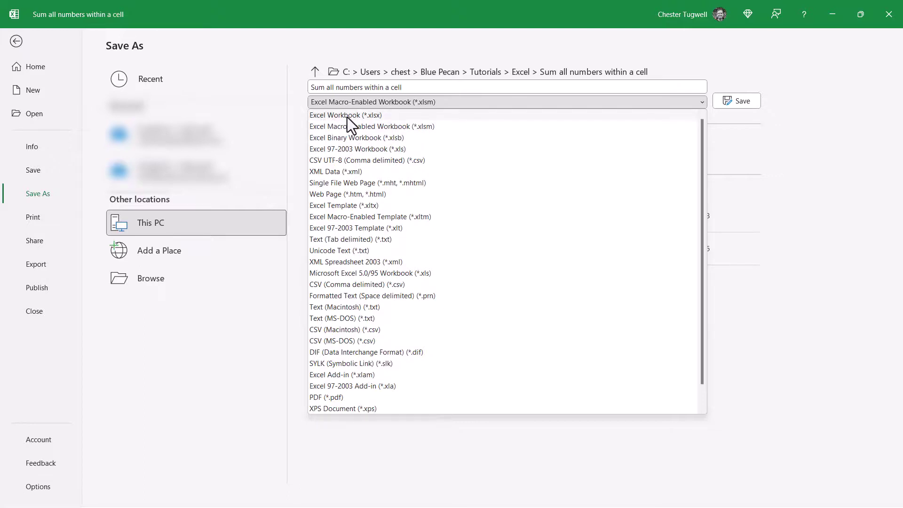
pyautogui.click(17, 42)
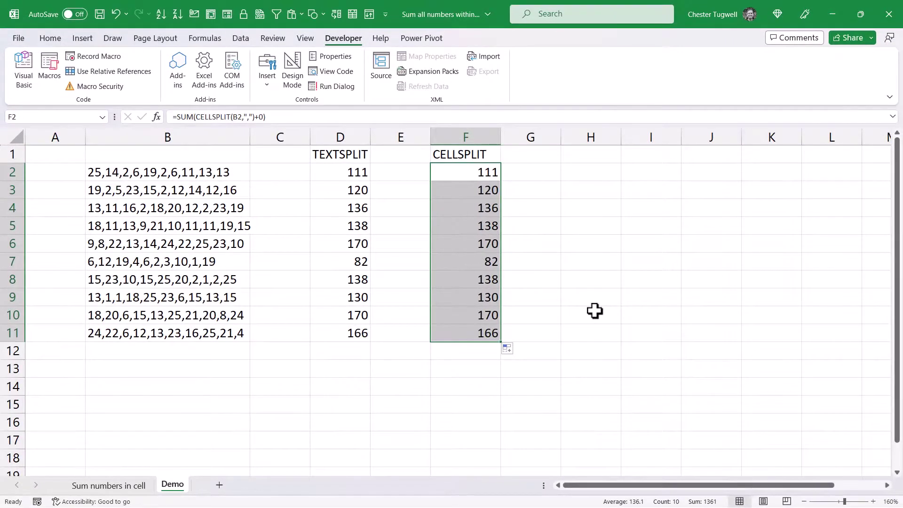